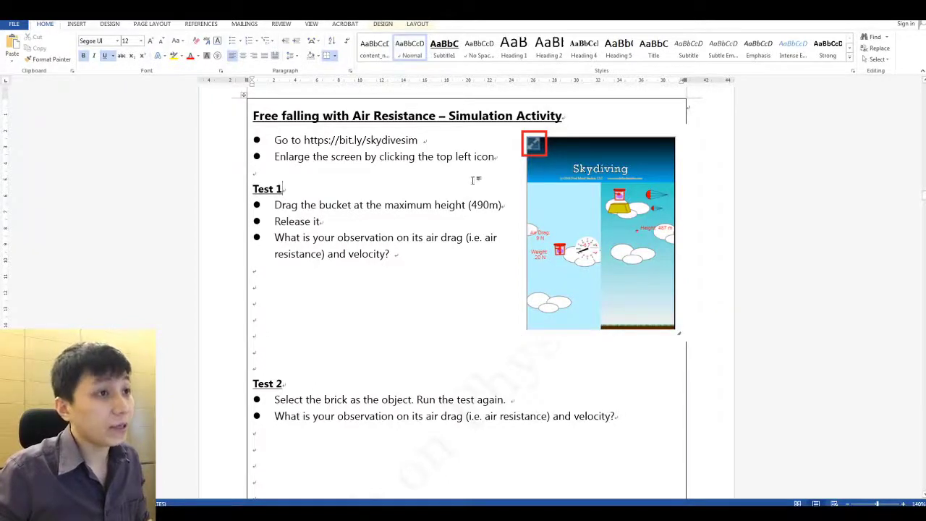
- Point out the worksheet title, the bucket-dragging instruction and the words 'air drag' by briefly selecting each
{"action": "left_click_drag", "start_coordinate": [253, 116], "coordinate": [436, 115]}
{"action": "left_click", "coordinate": [436, 116]}
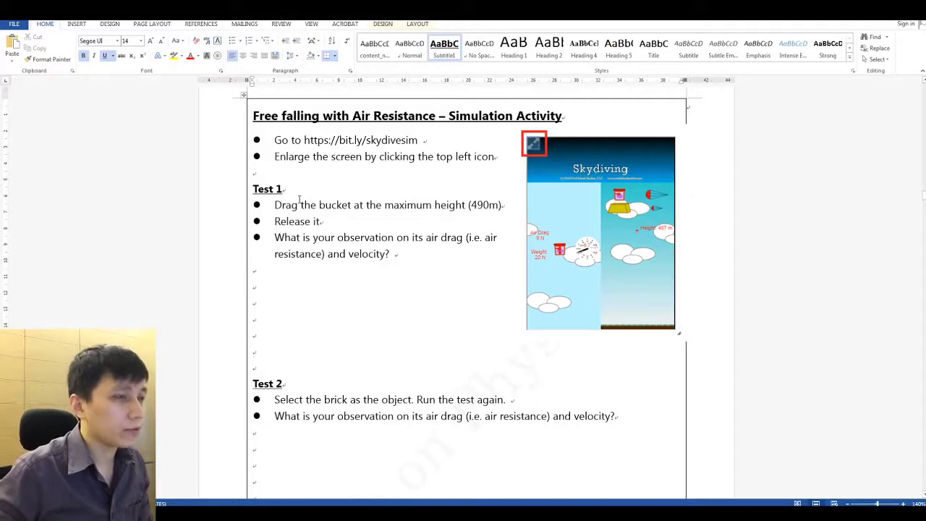
{"action": "left_click_drag", "start_coordinate": [282, 204], "coordinate": [501, 205]}
{"action": "left_click", "coordinate": [375, 230]}
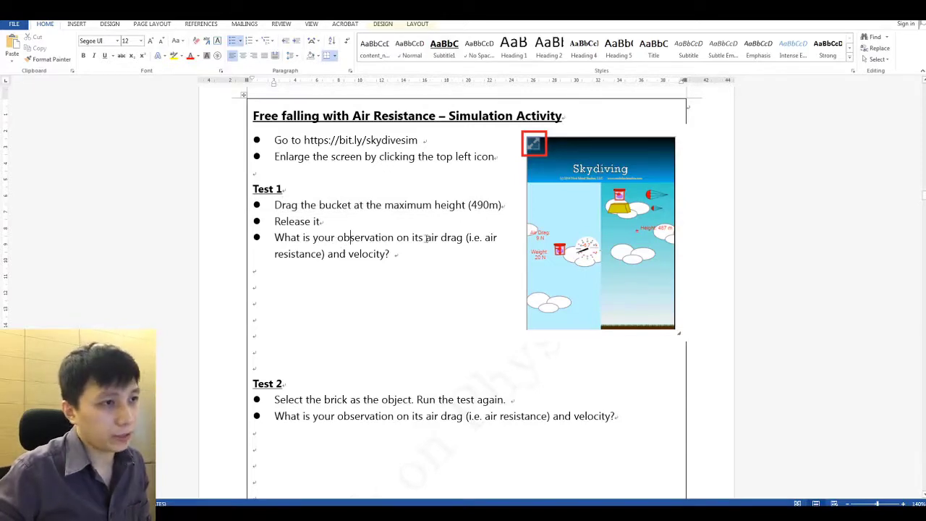
{"action": "left_click_drag", "start_coordinate": [426, 237], "coordinate": [460, 239]}
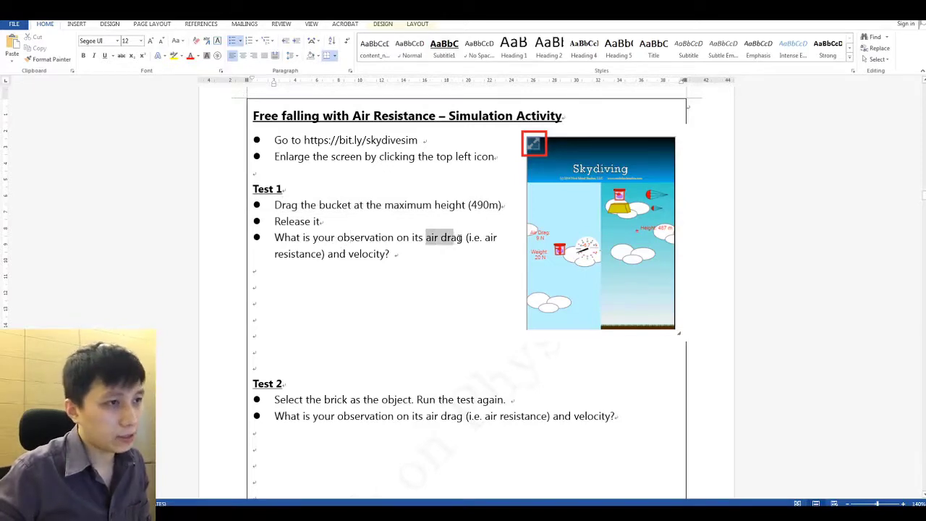
{"action": "left_click", "coordinate": [366, 247]}
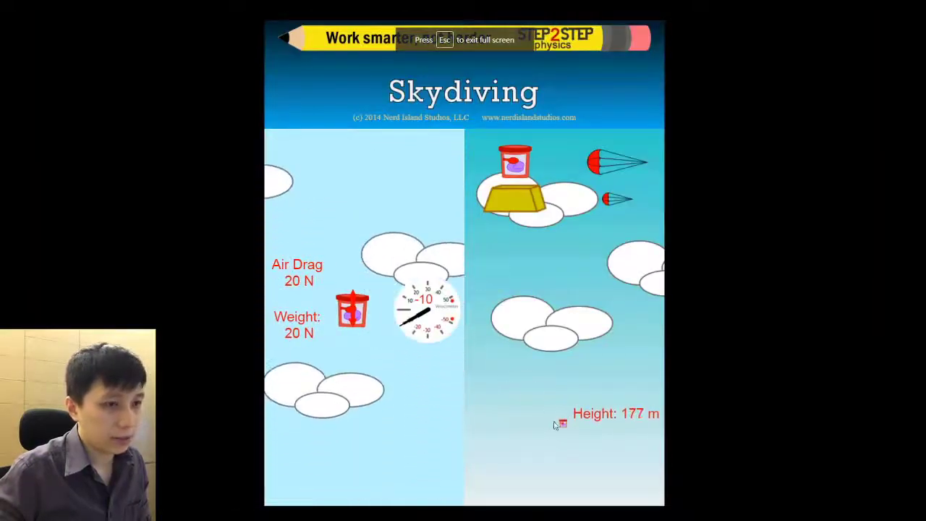
- Raise the bucket to 490 m and release it so it falls with 20 N air drag
{"action": "left_click_drag", "start_coordinate": [559, 424], "coordinate": [557, 246]}
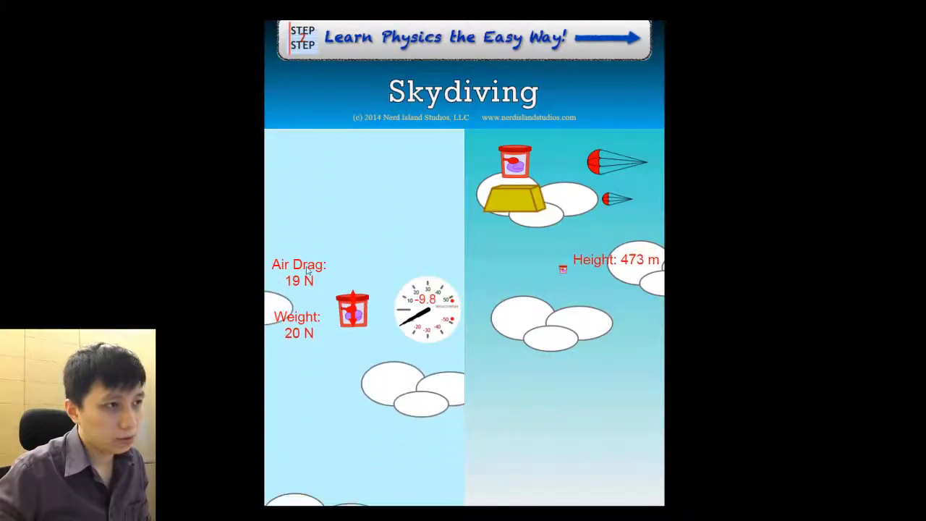
{"action": "left_click_drag", "start_coordinate": [558, 280], "coordinate": [566, 208]}
{"action": "left_click_drag", "start_coordinate": [562, 260], "coordinate": [567, 230]}
{"action": "left_click", "coordinate": [561, 259]}
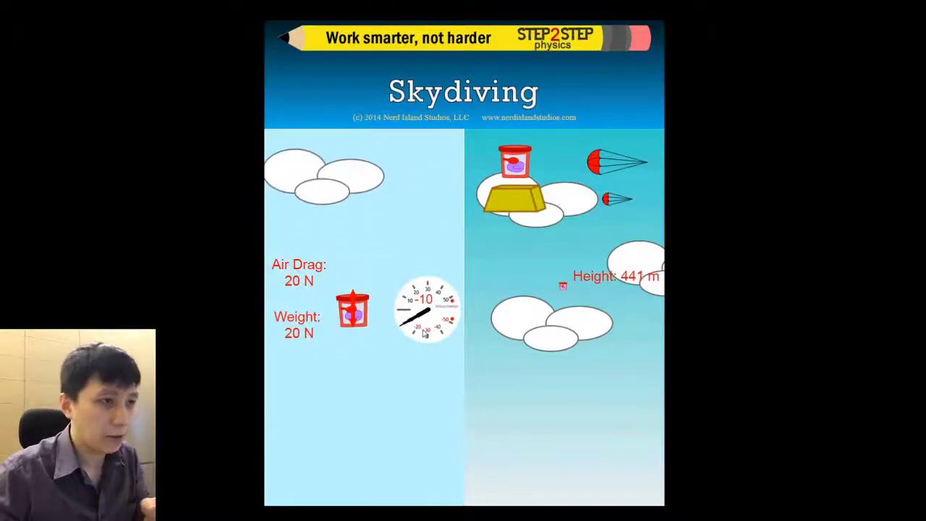
- Reset the bucket to 490 m, rerun the drop, then leave full screen to return to Word
{"action": "left_click_drag", "start_coordinate": [564, 283], "coordinate": [567, 223]}
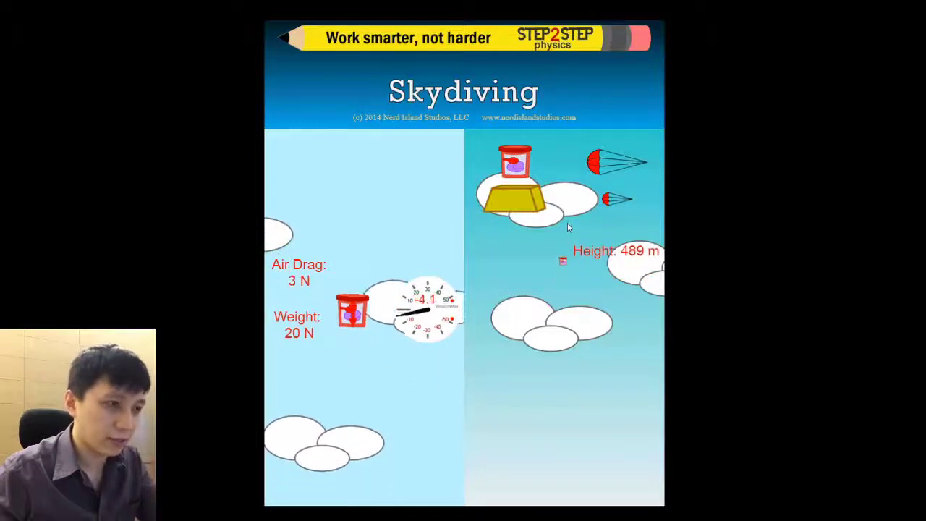
{"action": "left_click_drag", "start_coordinate": [567, 227], "coordinate": [564, 230]}
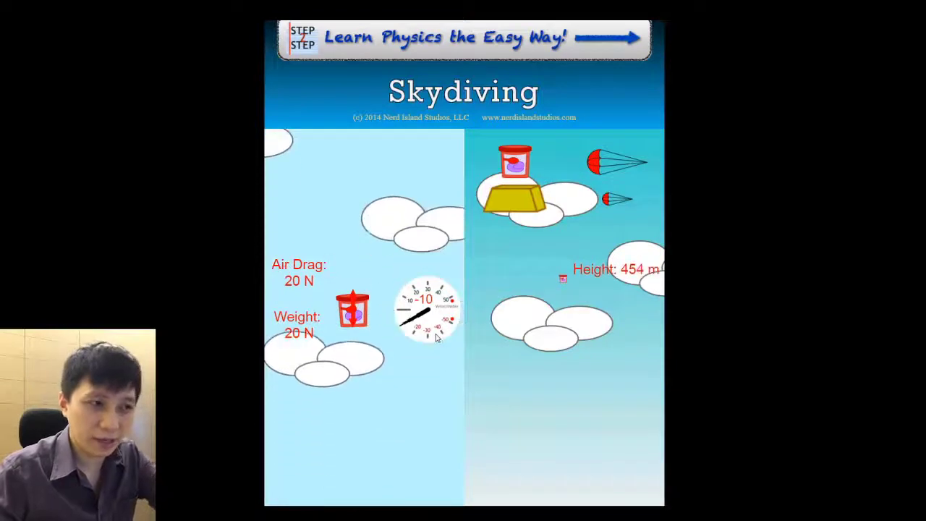
{"action": "left_click_drag", "start_coordinate": [563, 285], "coordinate": [563, 260]}
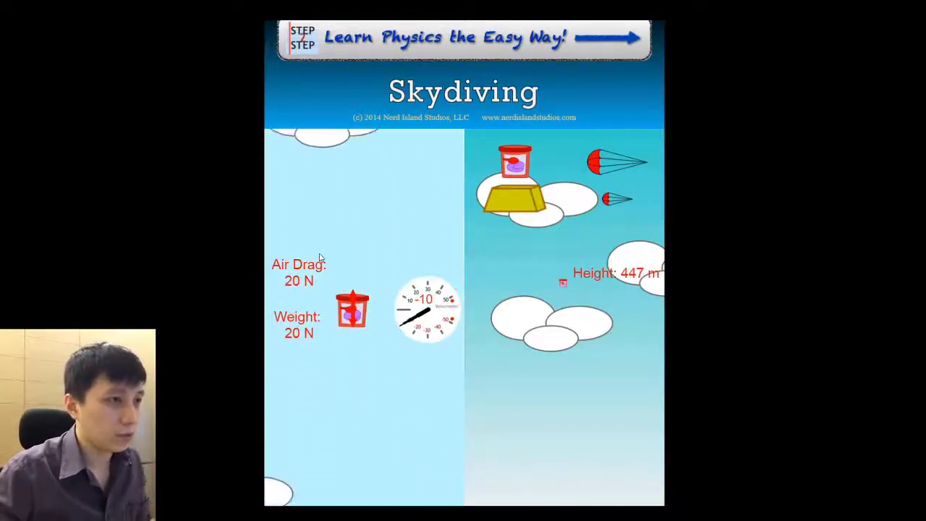
{"action": "key", "text": "Escape"}
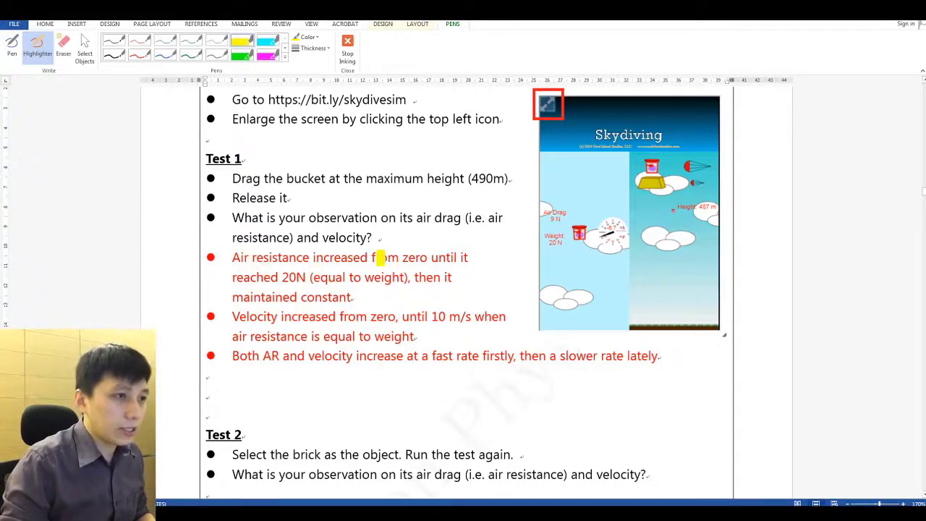
- Highlight 'from zero', '20N', 'equal to weight', 'constant', 'zero' and '10 m/s' in yellow, then pick red ink
{"action": "left_click_drag", "start_coordinate": [372, 258], "coordinate": [431, 258]}
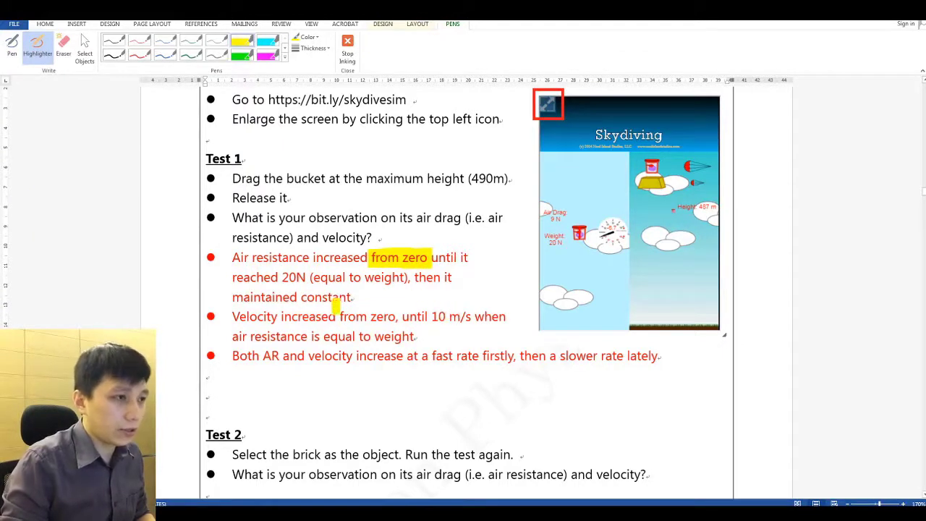
{"action": "left_click_drag", "start_coordinate": [283, 276], "coordinate": [304, 277]}
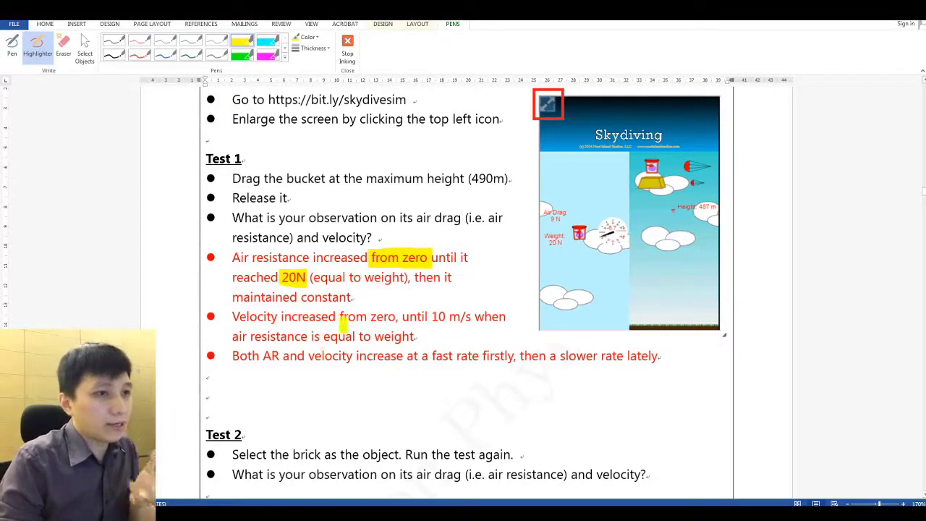
{"action": "left_click_drag", "start_coordinate": [313, 277], "coordinate": [404, 277]}
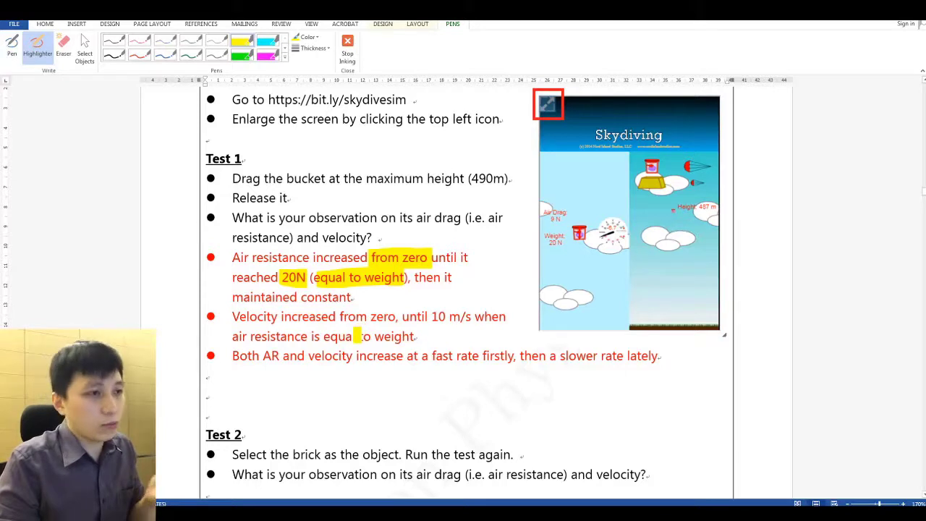
{"action": "left_click_drag", "start_coordinate": [304, 296], "coordinate": [353, 296]}
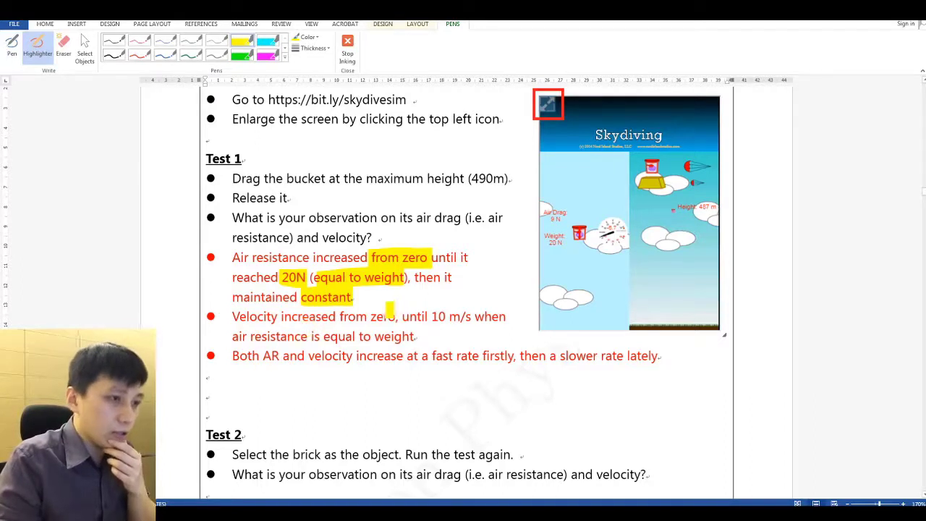
{"action": "left_click_drag", "start_coordinate": [372, 316], "coordinate": [400, 313]}
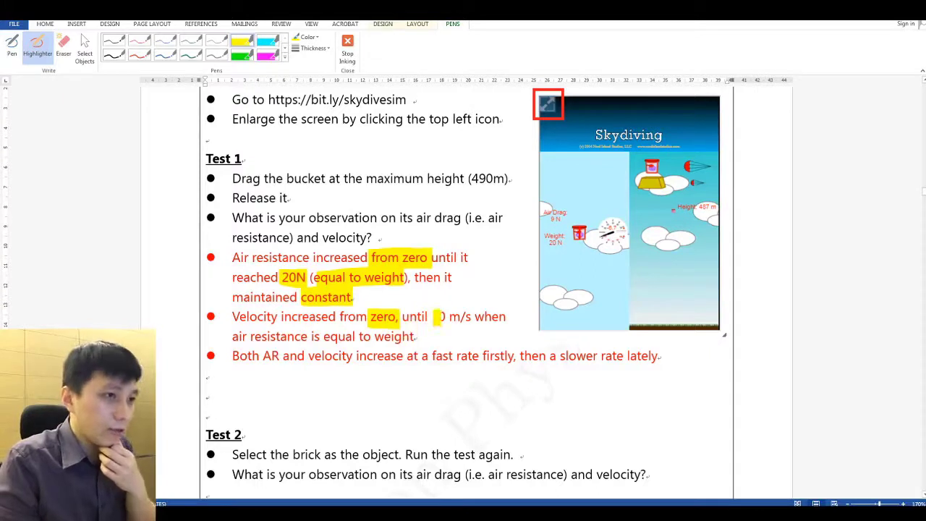
{"action": "left_click_drag", "start_coordinate": [437, 316], "coordinate": [465, 316]}
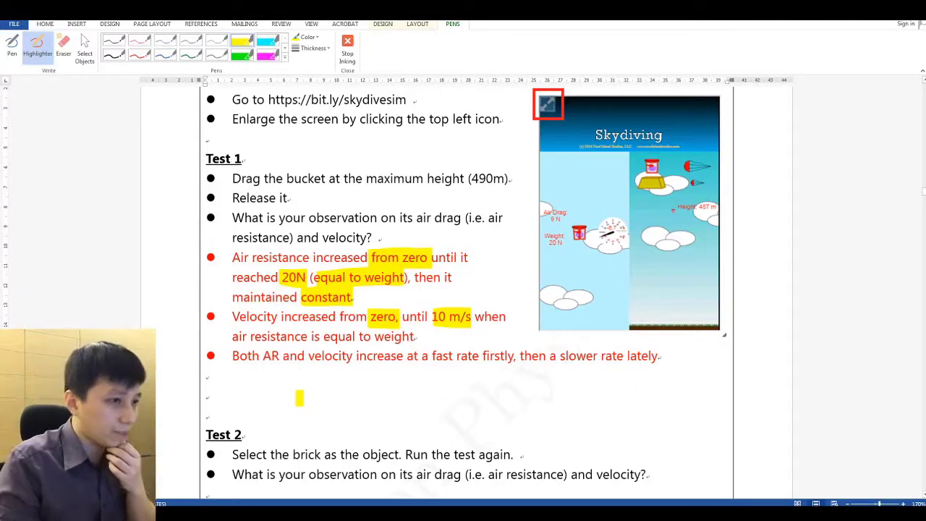
{"action": "left_click", "coordinate": [139, 55]}
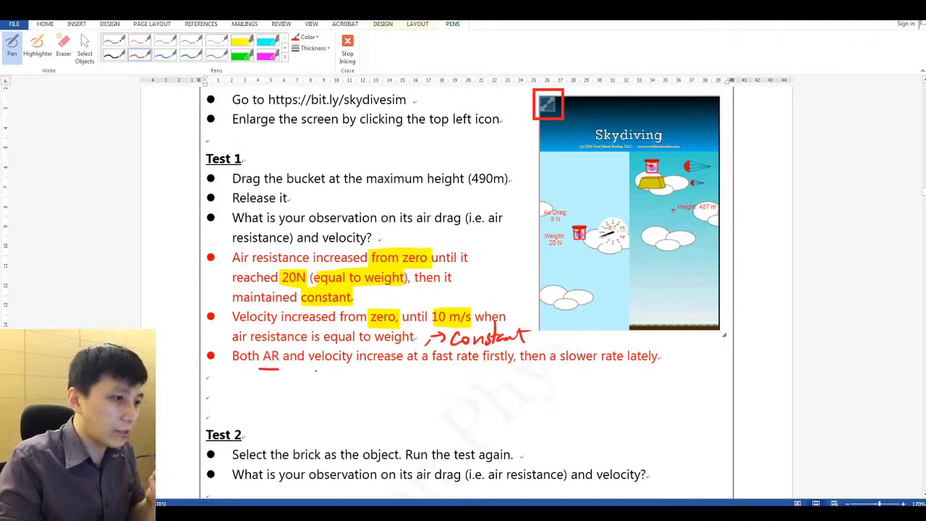
- Underline 'increase' and circle '10 m/s' in red, then write 'why' in green at Test 2
{"action": "left_click_drag", "start_coordinate": [382, 369], "coordinate": [409, 369]}
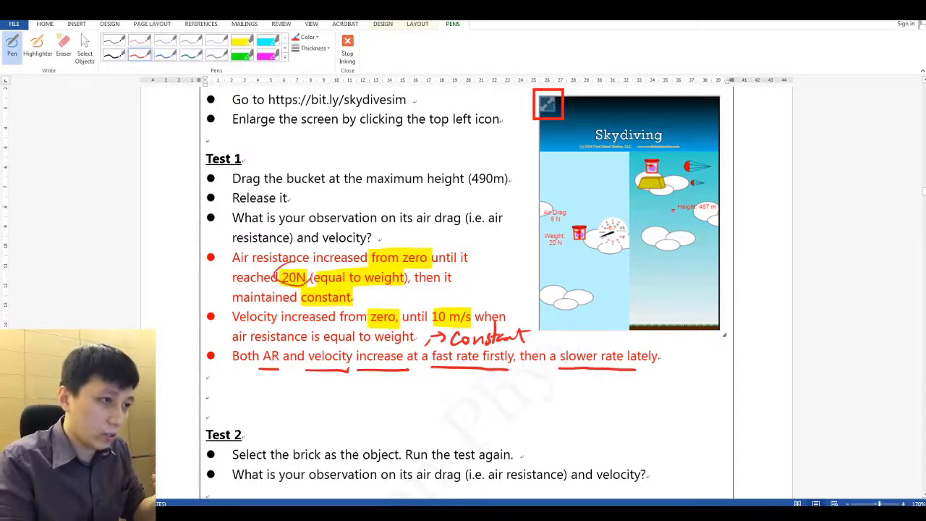
{"action": "left_click_drag", "start_coordinate": [445, 305], "coordinate": [436, 324]}
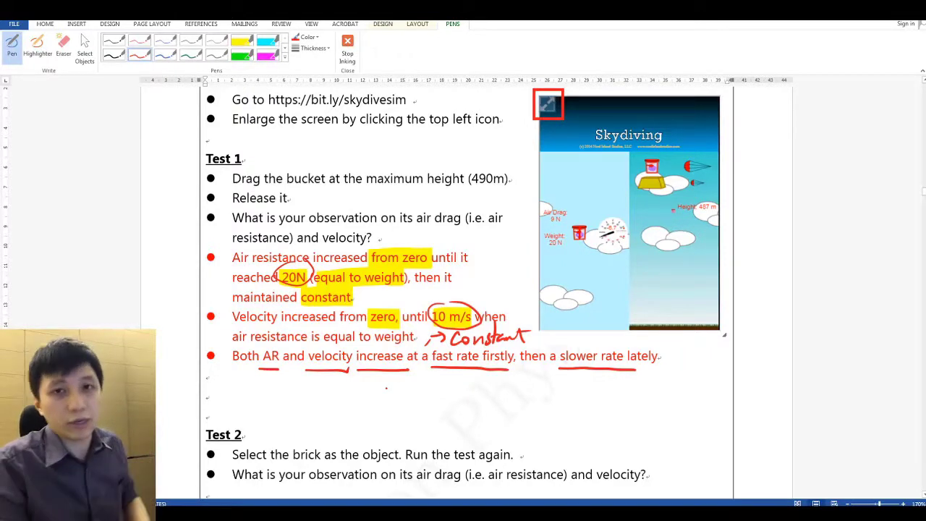
{"action": "scroll", "coordinate": [386, 387], "scroll_direction": "down", "scroll_amount": 1}
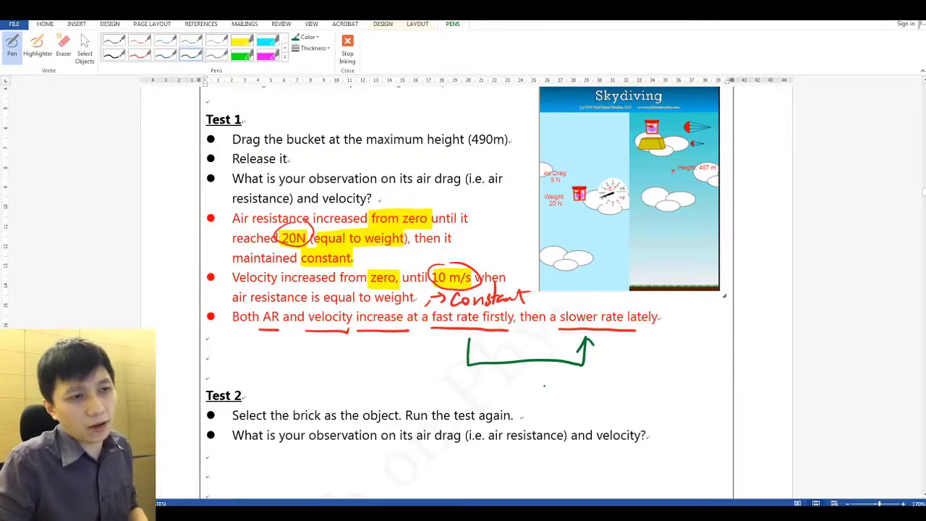
{"action": "left_click_drag", "start_coordinate": [544, 387], "coordinate": [546, 414]}
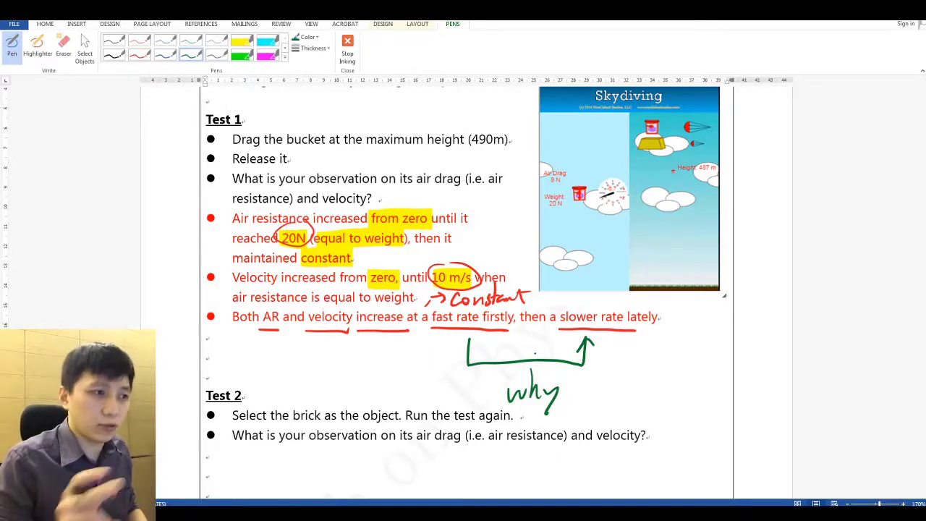
{"action": "scroll", "coordinate": [546, 354], "scroll_direction": "down", "scroll_amount": 3}
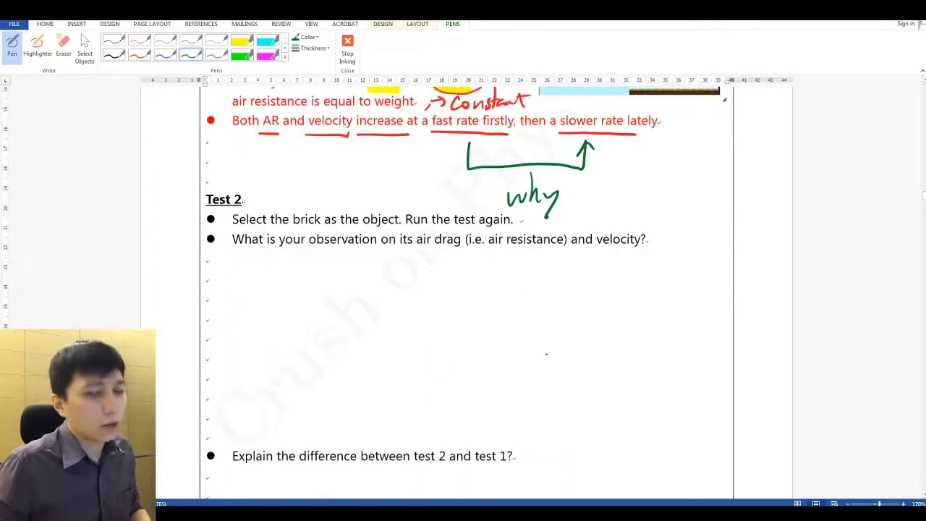
{"action": "scroll", "coordinate": [305, 238], "scroll_direction": "up", "scroll_amount": 1}
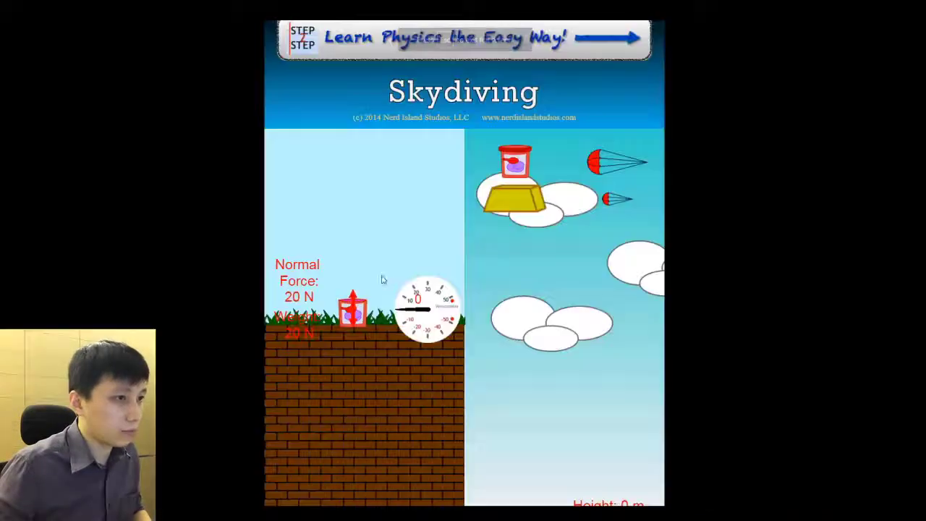
- Choose the 200 N brick, raise it to 490 m and release it to fall to the ground
{"action": "left_click", "coordinate": [512, 197]}
{"action": "left_click_drag", "start_coordinate": [563, 502], "coordinate": [568, 276]}
{"action": "left_click_drag", "start_coordinate": [565, 474], "coordinate": [586, 204]}
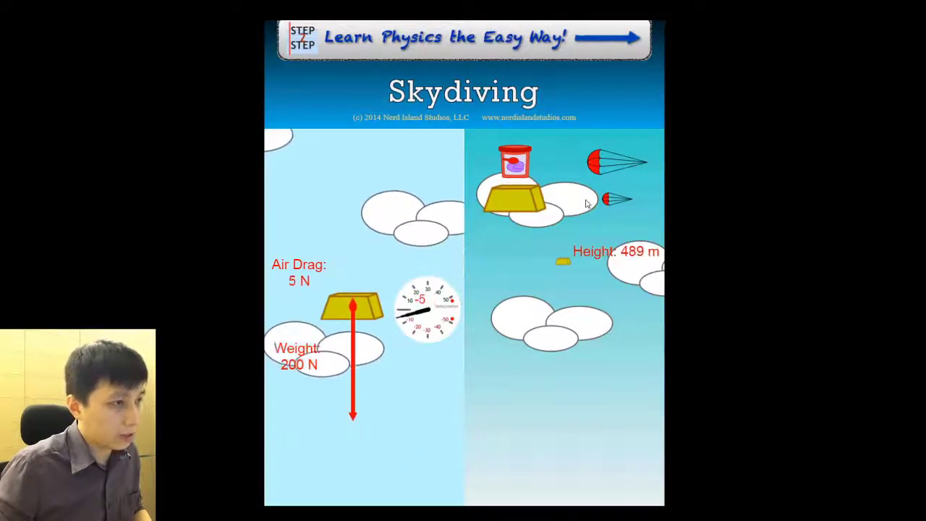
{"action": "left_click_drag", "start_coordinate": [562, 262], "coordinate": [567, 253]}
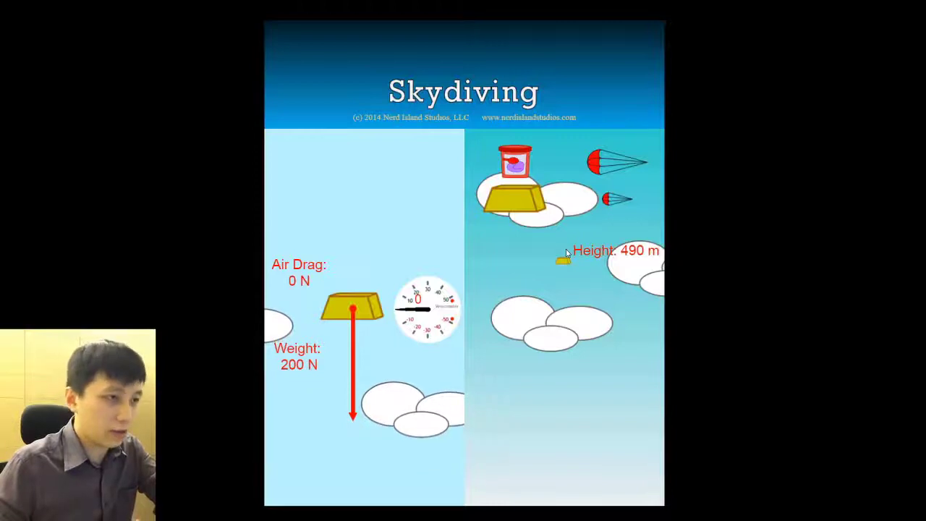
{"action": "left_click", "coordinate": [565, 254]}
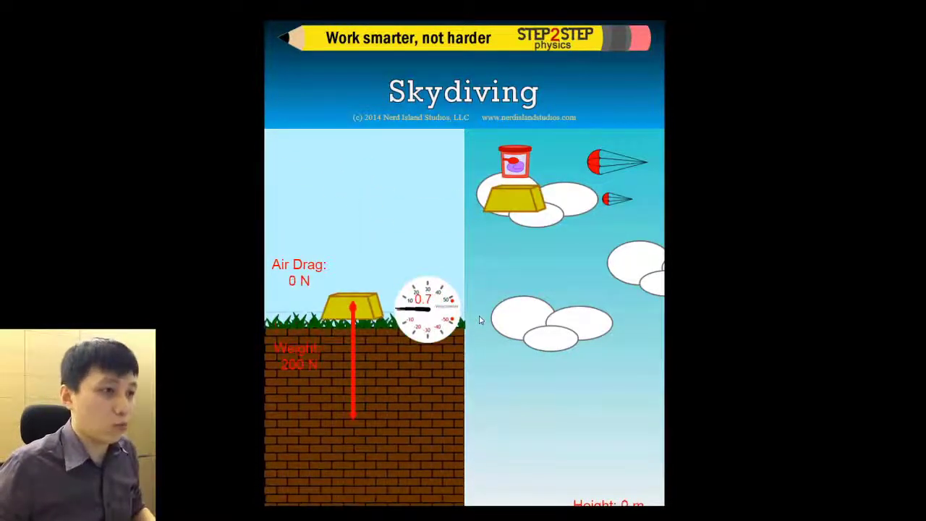
- Back in Word, bracket the Test 1 and Test 2 answers in yellow and highlight 200N and 31.6m/s
{"action": "key", "text": "Escape"}
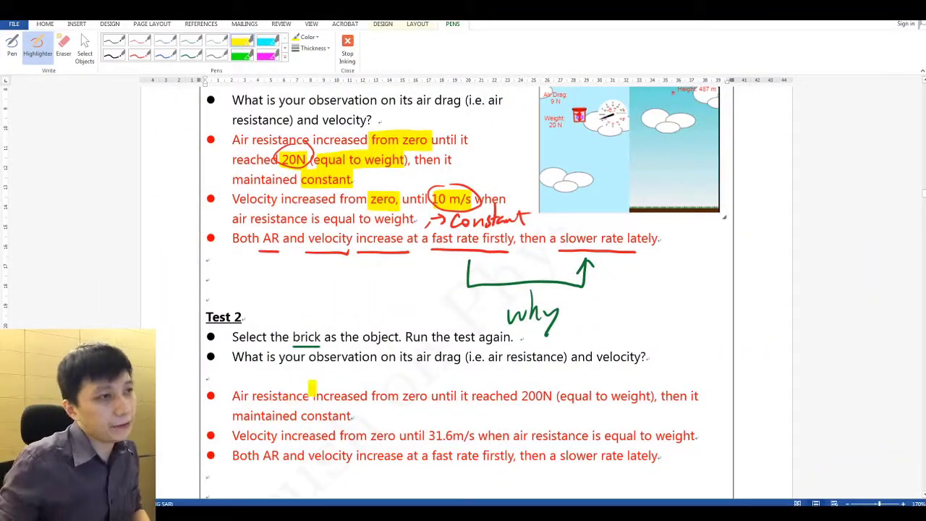
{"action": "mouse_move", "coordinate": [205, 366]}
{"action": "left_mouse_down"}
{"action": "mouse_move", "coordinate": [190, 377]}
{"action": "mouse_move", "coordinate": [204, 471]}
{"action": "left_mouse_up"}
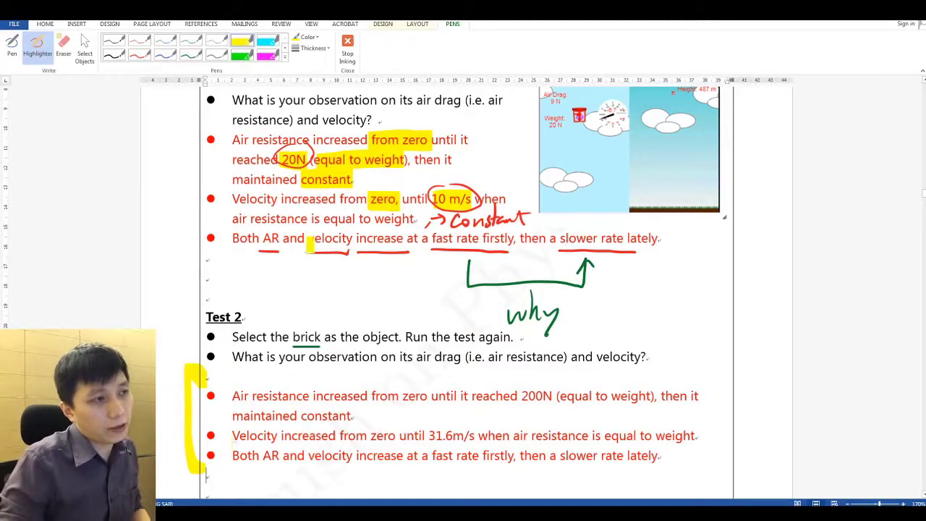
{"action": "mouse_move", "coordinate": [207, 112]}
{"action": "left_mouse_down"}
{"action": "mouse_move", "coordinate": [181, 226]}
{"action": "mouse_move", "coordinate": [196, 279]}
{"action": "left_mouse_up"}
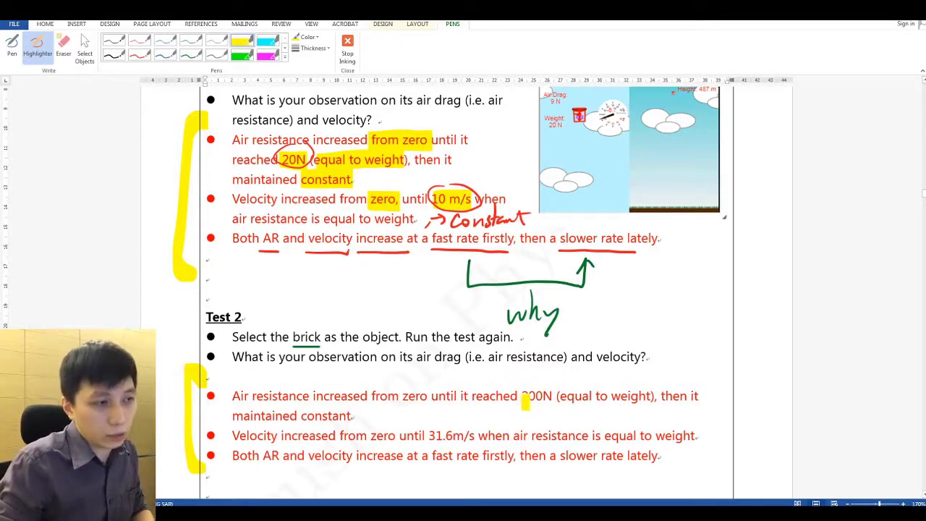
{"action": "left_click_drag", "start_coordinate": [522, 395], "coordinate": [551, 397]}
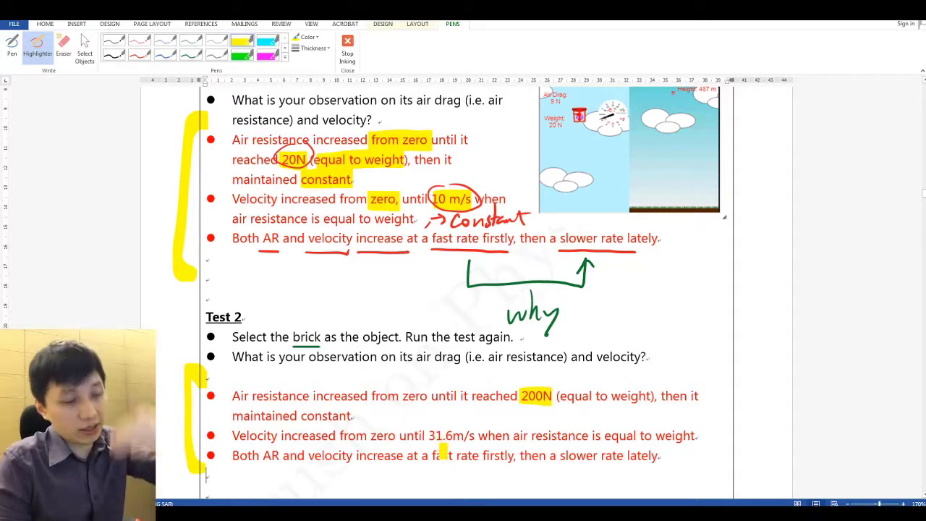
{"action": "left_click_drag", "start_coordinate": [429, 435], "coordinate": [477, 436]}
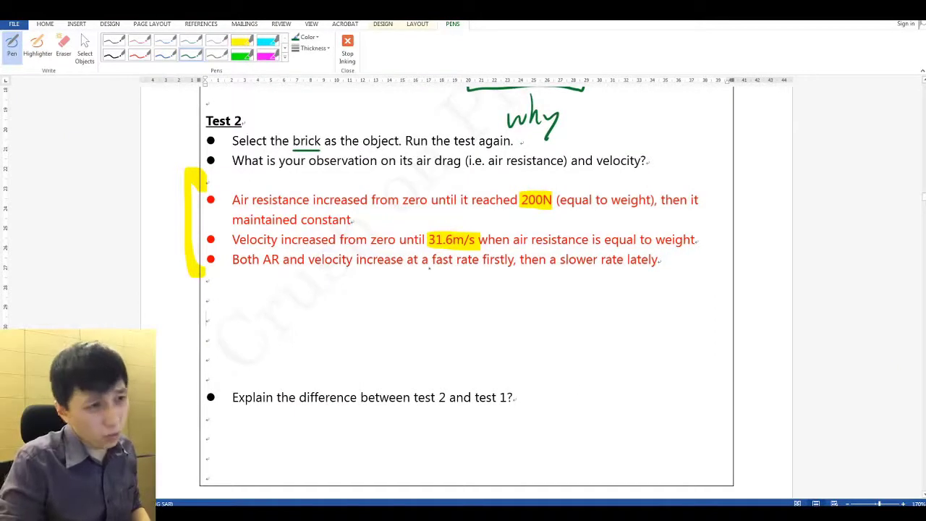
- Underline 'a fast rate firstly' and 'slower rate lately' in green, linking them with a bracket
{"action": "left_click_drag", "start_coordinate": [420, 270], "coordinate": [504, 273]}
{"action": "mouse_move", "coordinate": [463, 295]}
{"action": "left_mouse_down"}
{"action": "mouse_move", "coordinate": [532, 302]}
{"action": "mouse_move", "coordinate": [641, 282]}
{"action": "left_mouse_up"}
{"action": "left_click_drag", "start_coordinate": [571, 268], "coordinate": [655, 265]}
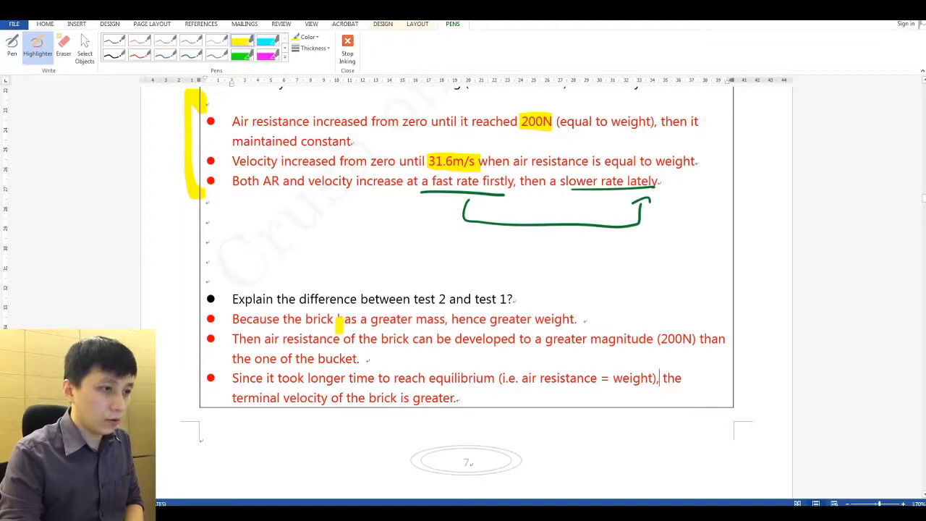
- Highlight 'brick', 'greater magnitude (200N)', 'air resistance = weight' and 'terminal velocity', then underline 'terminal velocity' in black
{"action": "left_click_drag", "start_coordinate": [308, 318], "coordinate": [576, 319]}
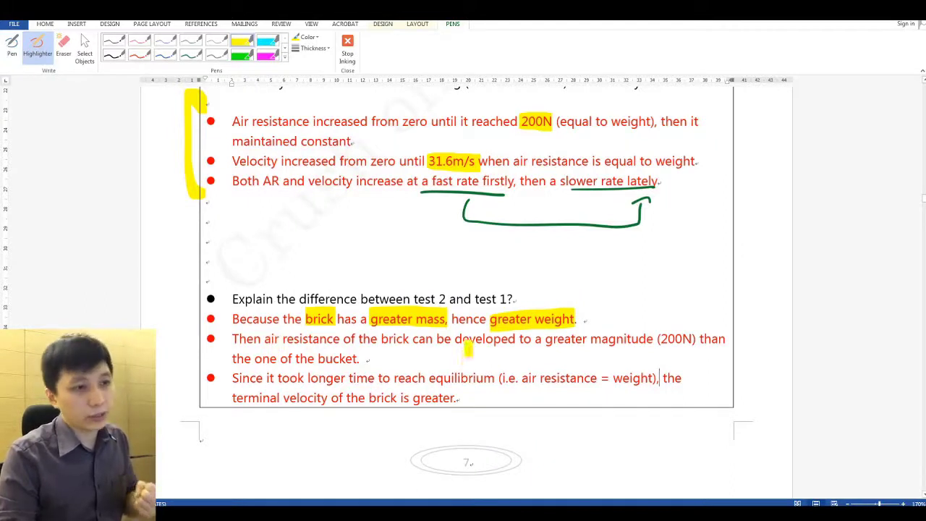
{"action": "left_click_drag", "start_coordinate": [545, 339], "coordinate": [697, 338]}
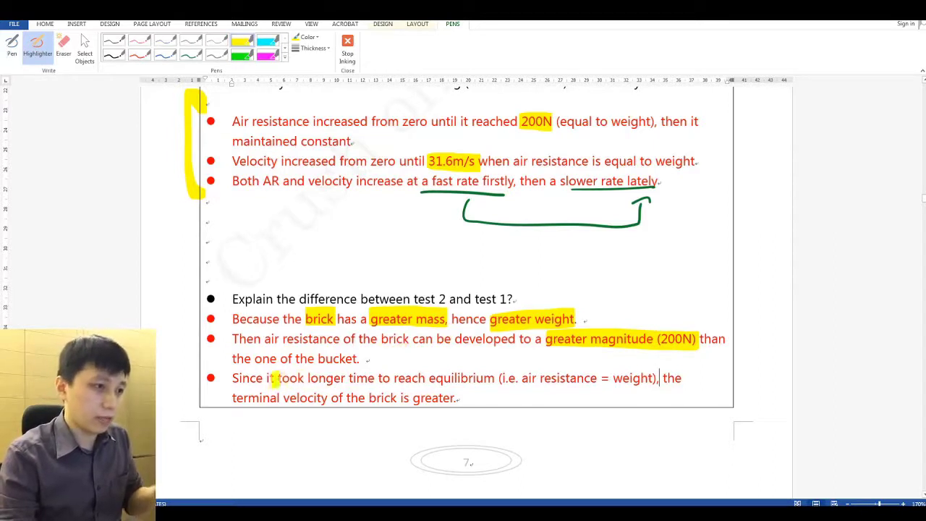
{"action": "left_click_drag", "start_coordinate": [281, 377], "coordinate": [499, 377]}
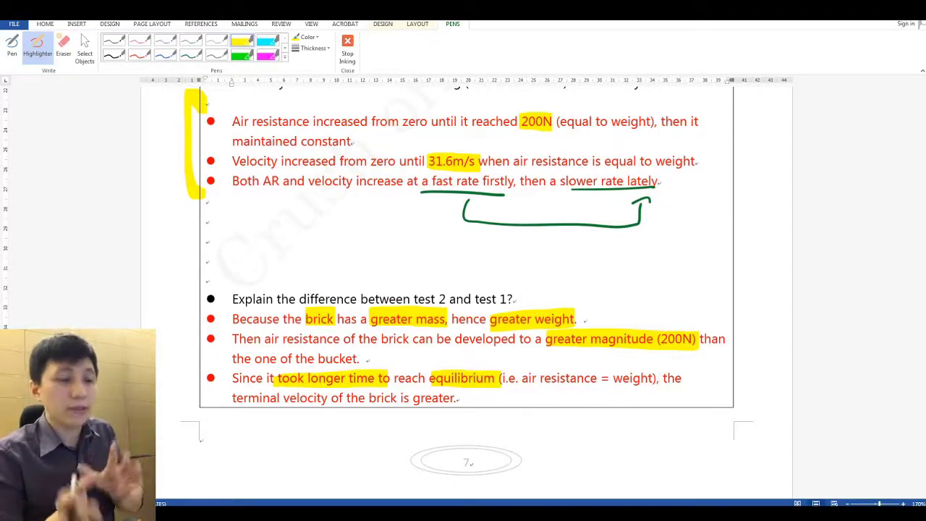
{"action": "left_click_drag", "start_coordinate": [523, 377], "coordinate": [650, 377]}
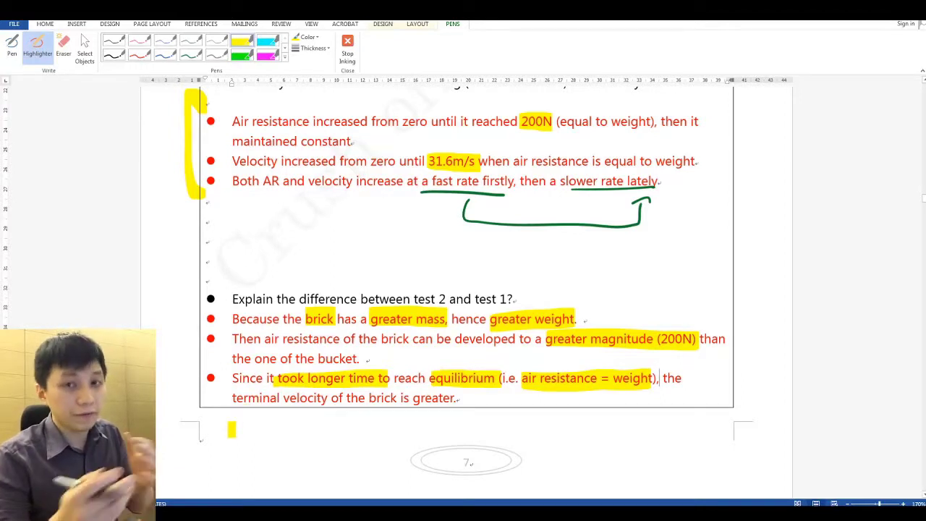
{"action": "left_click_drag", "start_coordinate": [233, 398], "coordinate": [329, 398]}
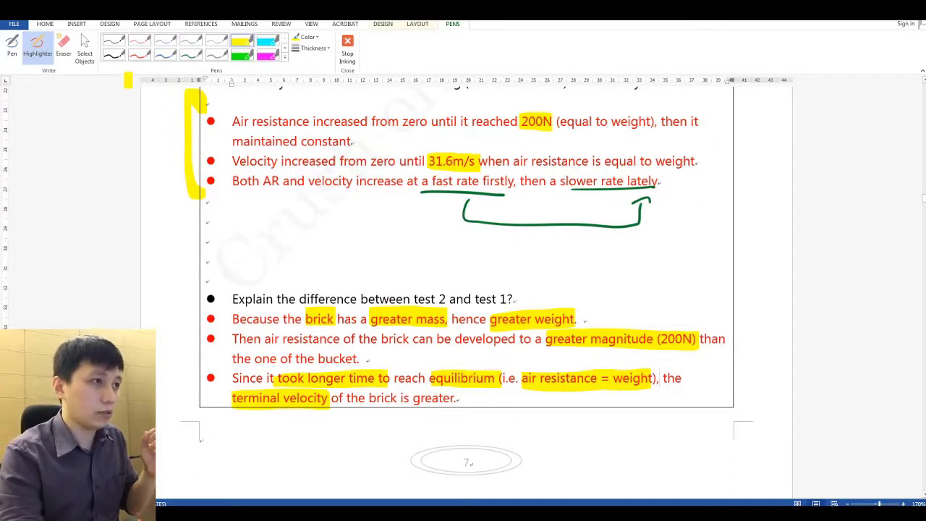
{"action": "left_click", "coordinate": [113, 54]}
{"action": "left_click_drag", "start_coordinate": [233, 411], "coordinate": [327, 412]}
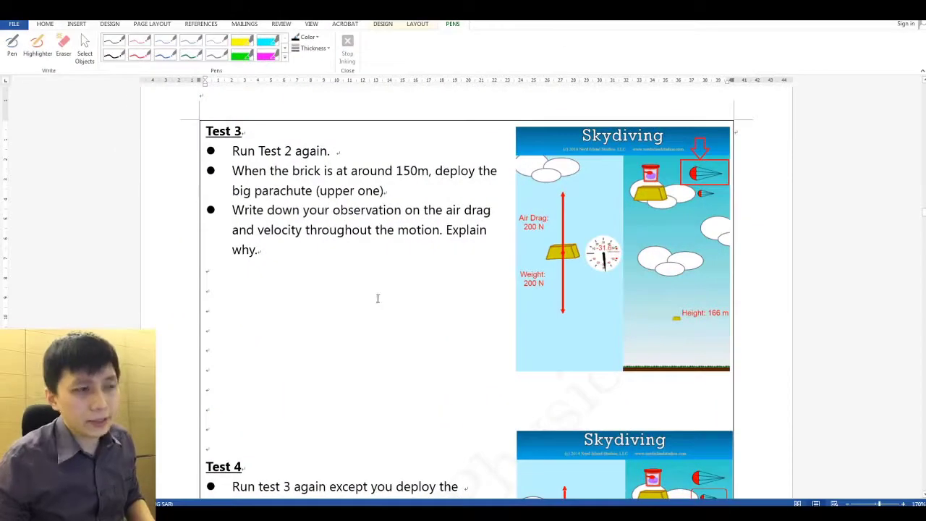
- Scroll to the Test 3 section and select 'deploy' in the parachute bullet
{"action": "left_click_drag", "start_coordinate": [232, 151], "coordinate": [342, 151]}
{"action": "scroll", "coordinate": [343, 301], "scroll_direction": "up", "scroll_amount": 5}
{"action": "scroll", "coordinate": [343, 301], "scroll_direction": "up", "scroll_amount": 15}
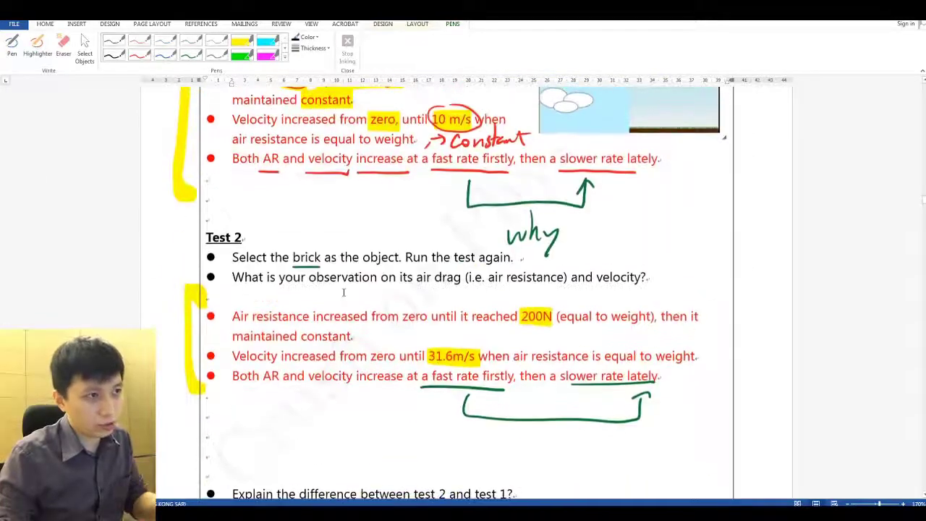
{"action": "scroll", "coordinate": [343, 293], "scroll_direction": "down", "scroll_amount": 4}
{"action": "scroll", "coordinate": [343, 293], "scroll_direction": "up", "scroll_amount": 7}
{"action": "scroll", "coordinate": [344, 286], "scroll_direction": "down", "scroll_amount": 7}
{"action": "scroll", "coordinate": [345, 286], "scroll_direction": "down", "scroll_amount": 12}
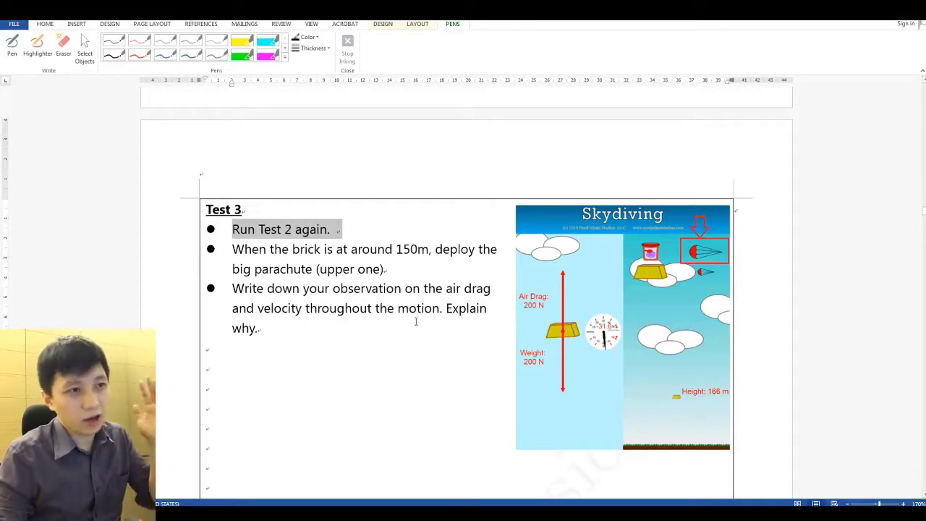
{"action": "left_click_drag", "start_coordinate": [434, 251], "coordinate": [474, 250]}
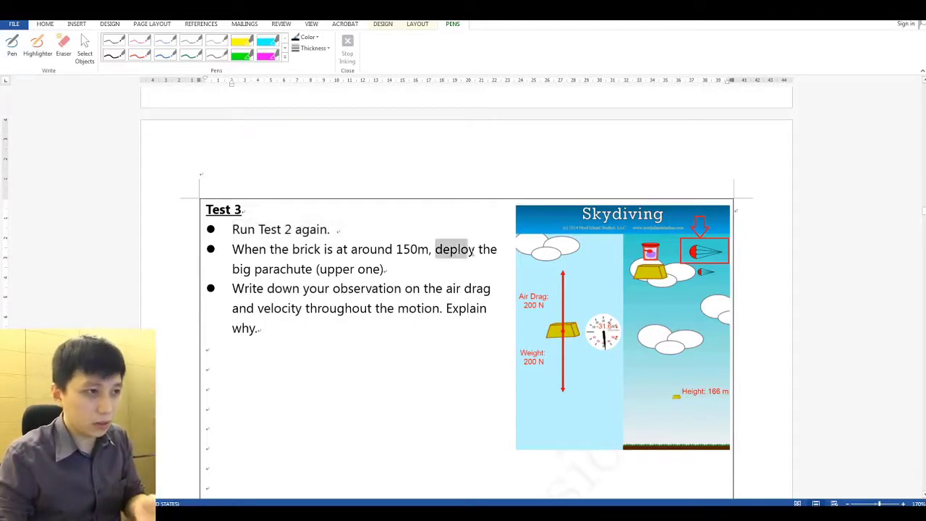